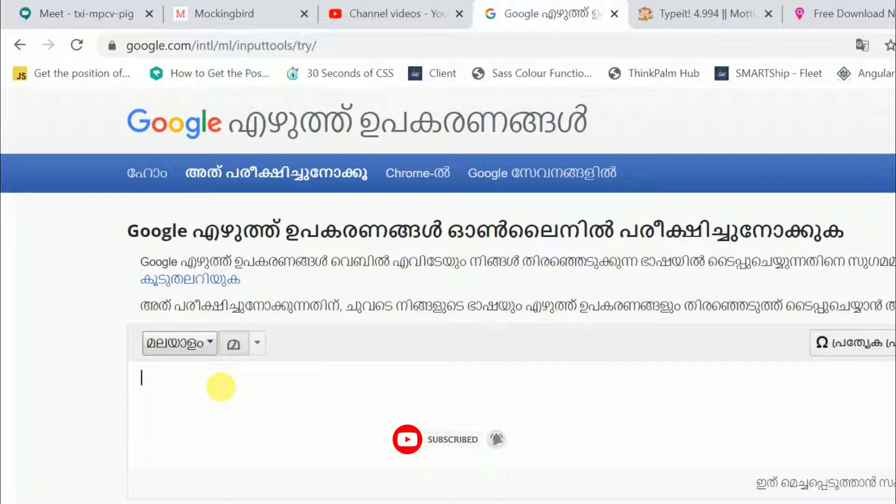
- Transliterate hello, friends and sukhamlle into ഹലോ ഫ്രണ്ട്സ് സുഖമല്ലെ using the Malayalam suggestions
type("hello")
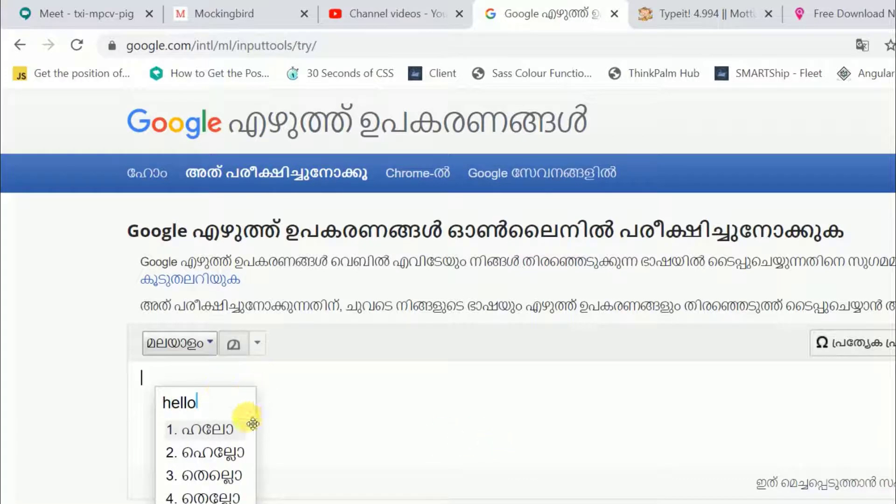
left_click(235, 432)
type("friends")
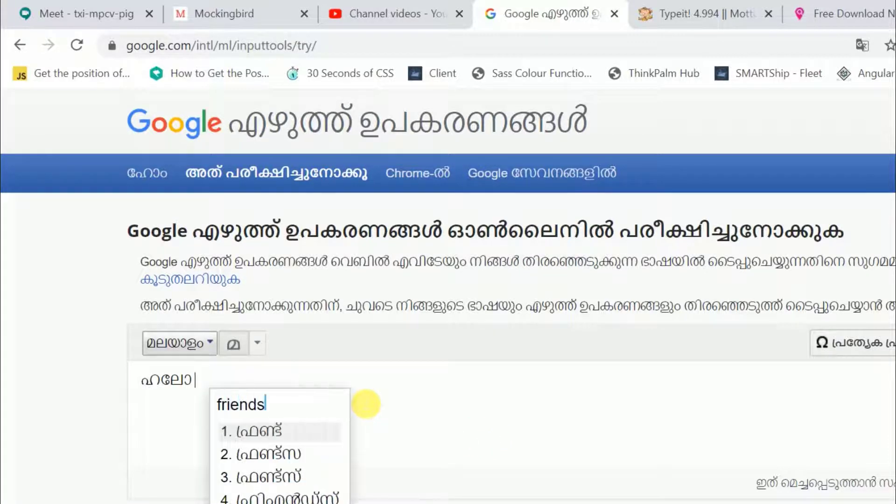
left_click(292, 476)
type("suk")
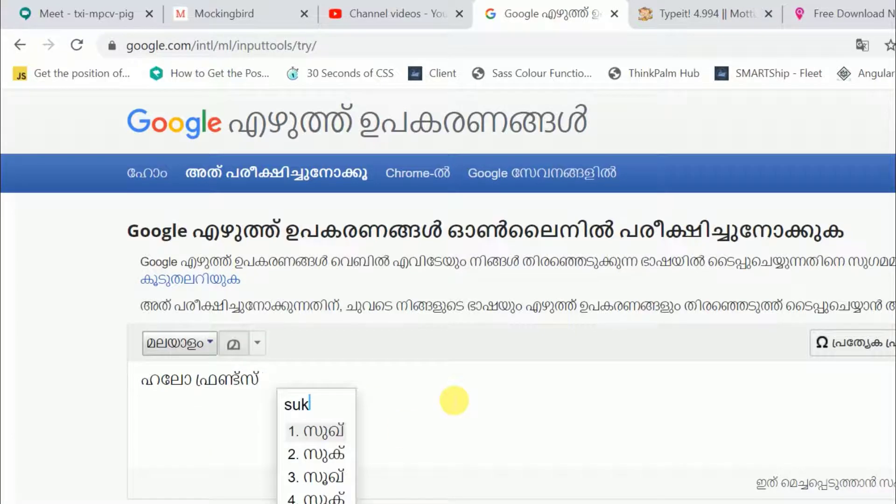
type("hamlle")
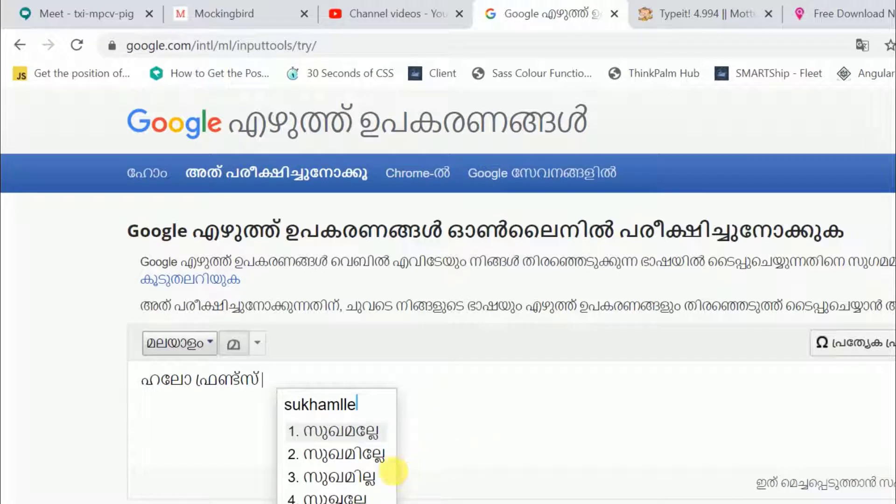
key("space")
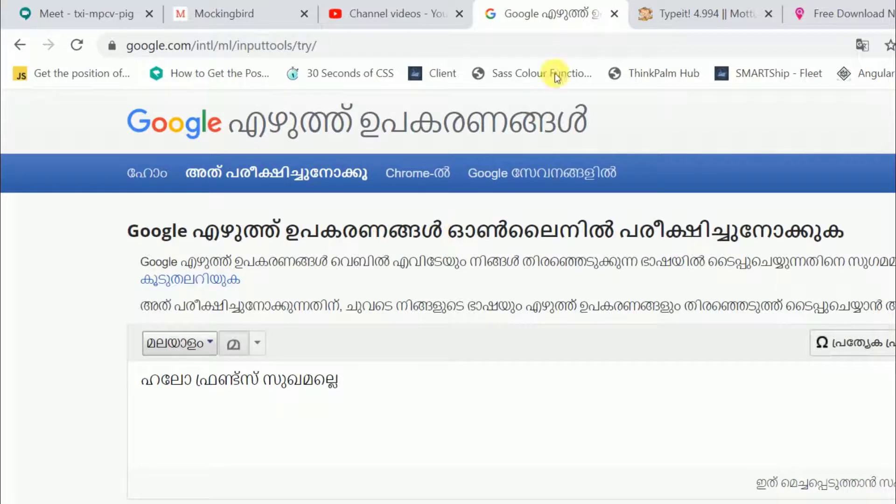
- After viewing the Typeit and FML fonts pages, copy the greeting and search Windows for 'type'
left_click(719, 10)
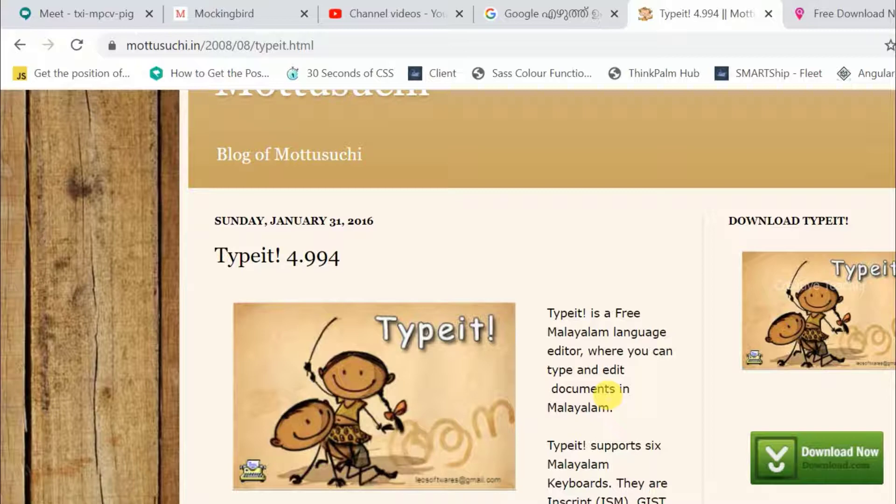
left_click(863, 10)
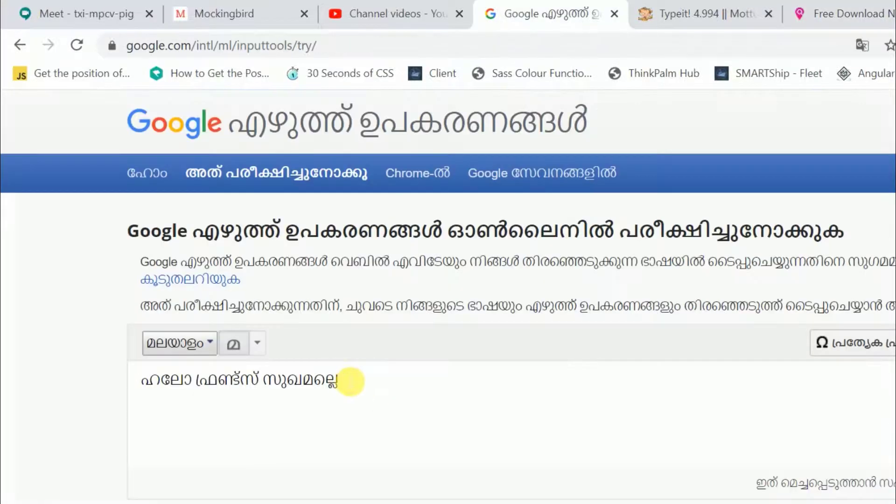
left_click_drag(350, 379, 92, 376)
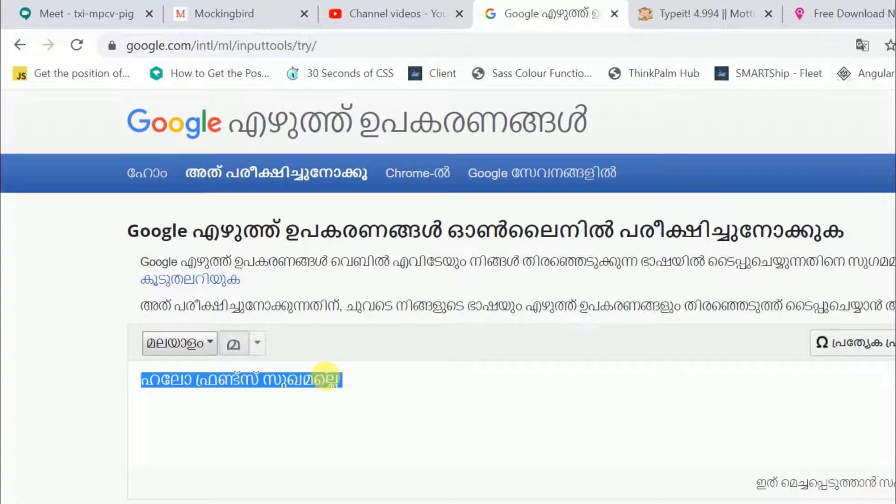
right_click(326, 379)
left_click(352, 168)
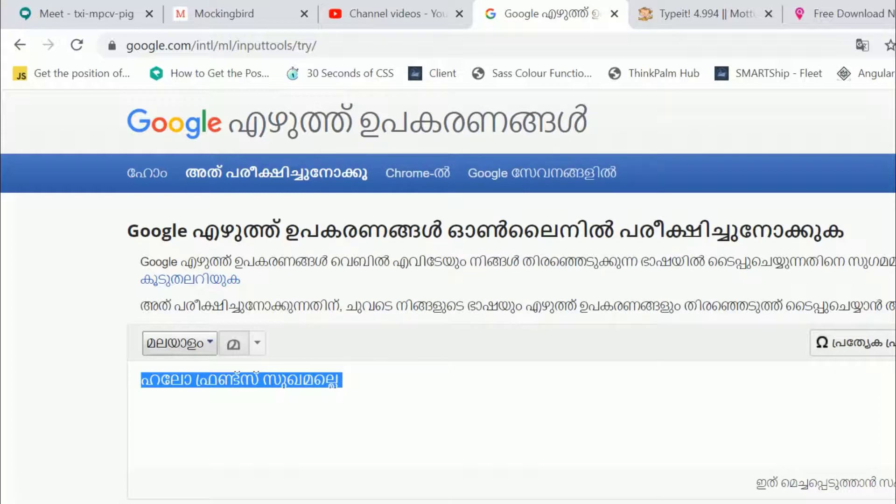
key("super")
type("type")
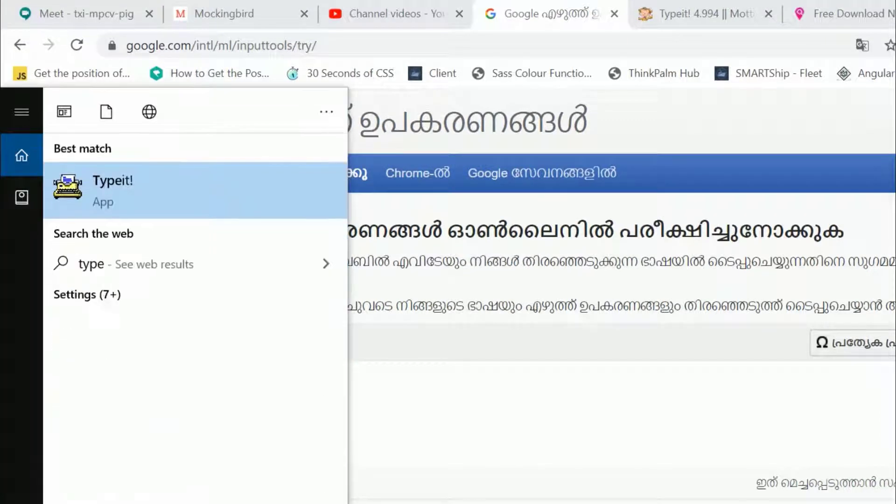
- Launch Typeit!, paste the greeting as 1. Unicode text, and select the pasted line
left_click(143, 192)
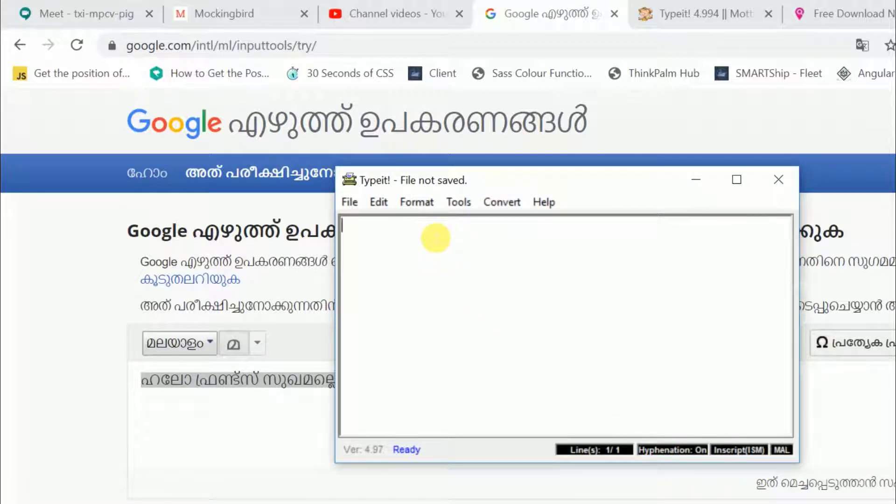
left_click(378, 202)
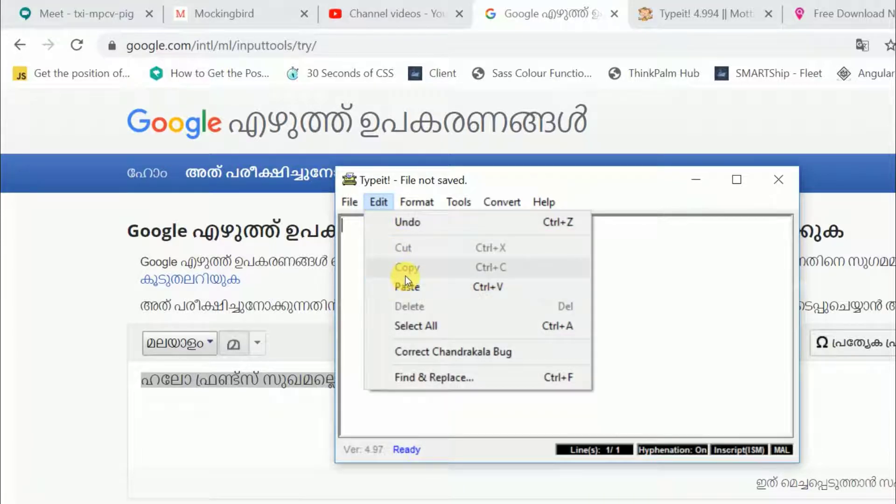
left_click(670, 261)
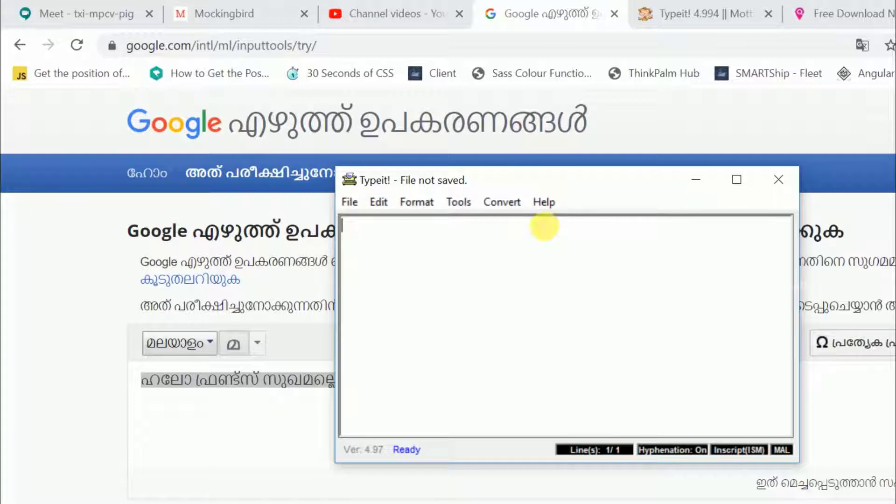
left_click(503, 202)
mouse_move(522, 236)
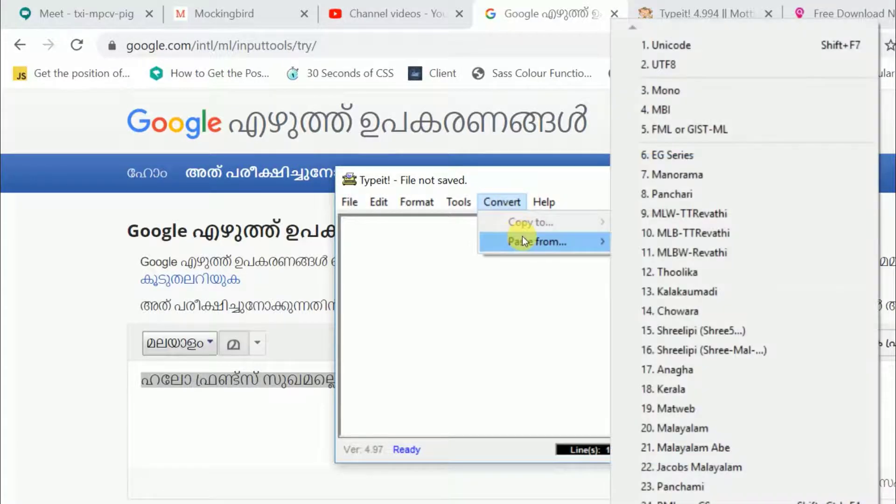
left_click(706, 43)
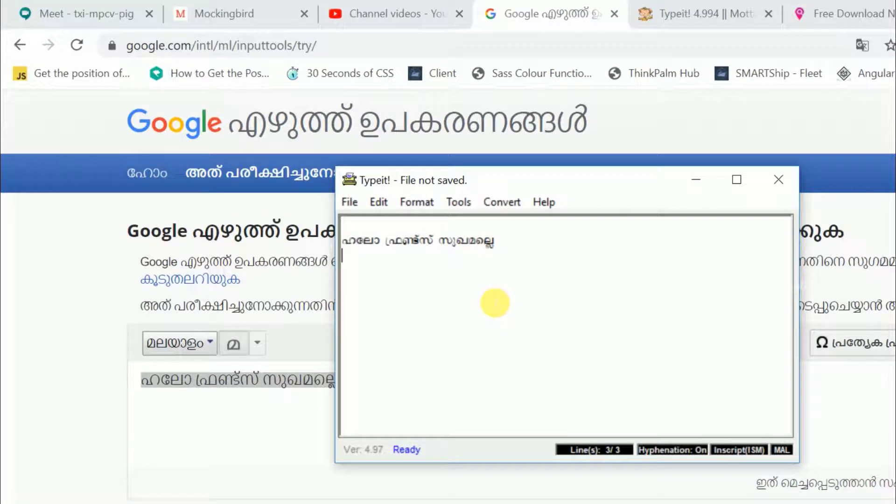
left_click_drag(499, 241, 361, 239)
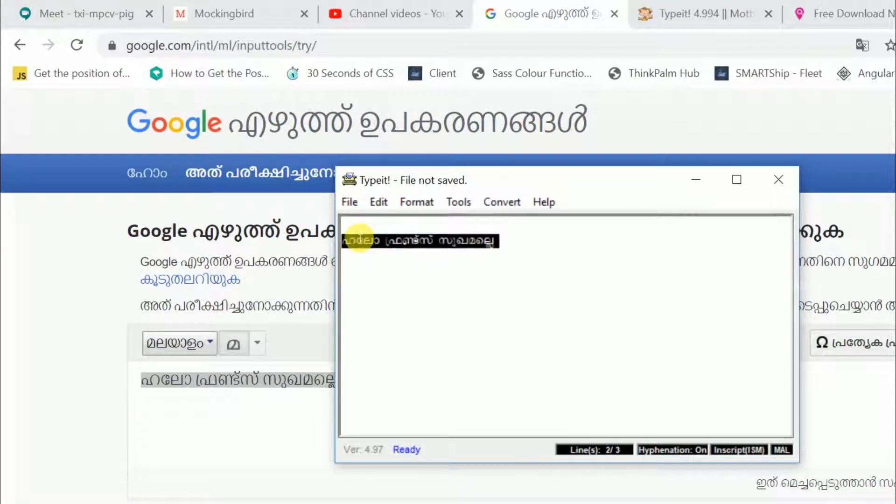
- Copy the selected greeting converted to the 5. FML encoding
left_click(494, 203)
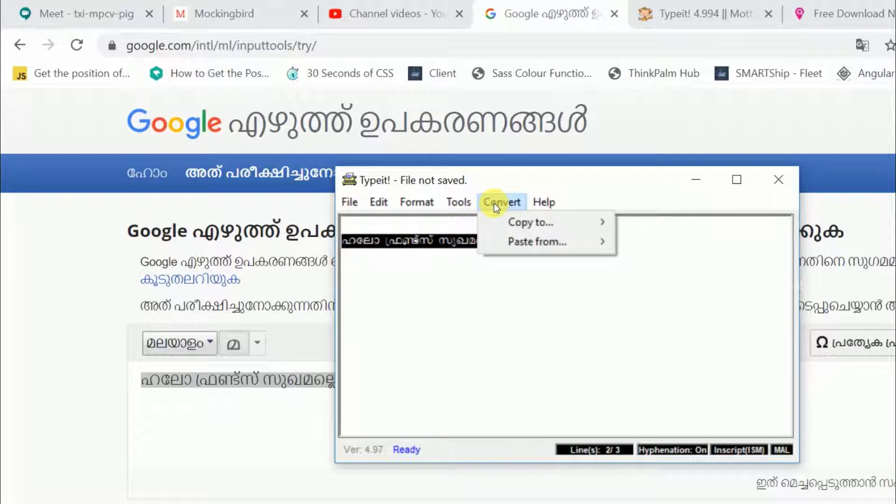
mouse_move(515, 219)
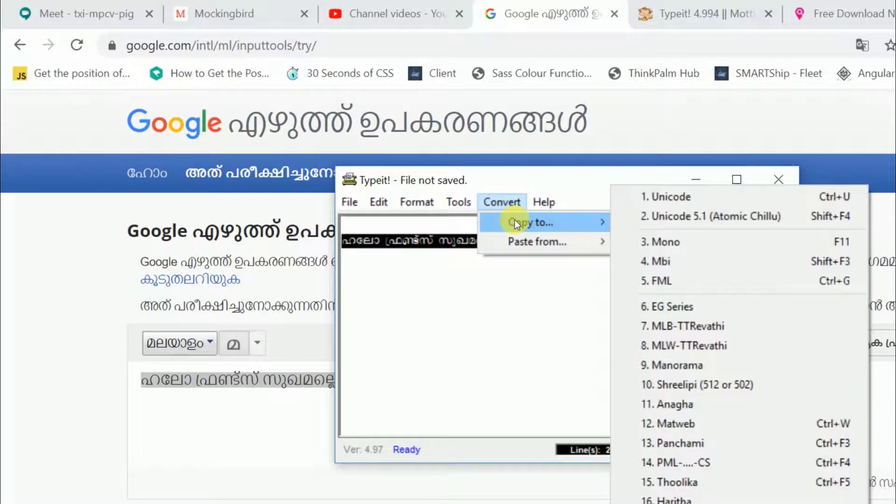
left_click(682, 281)
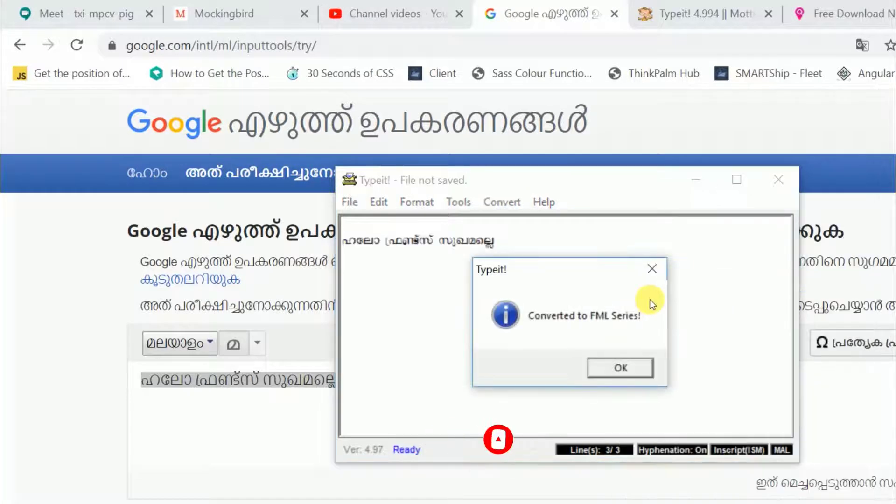
- Paste the FML-encoded greeting as a new text layer and move it toward the canvas centre
left_click(615, 361)
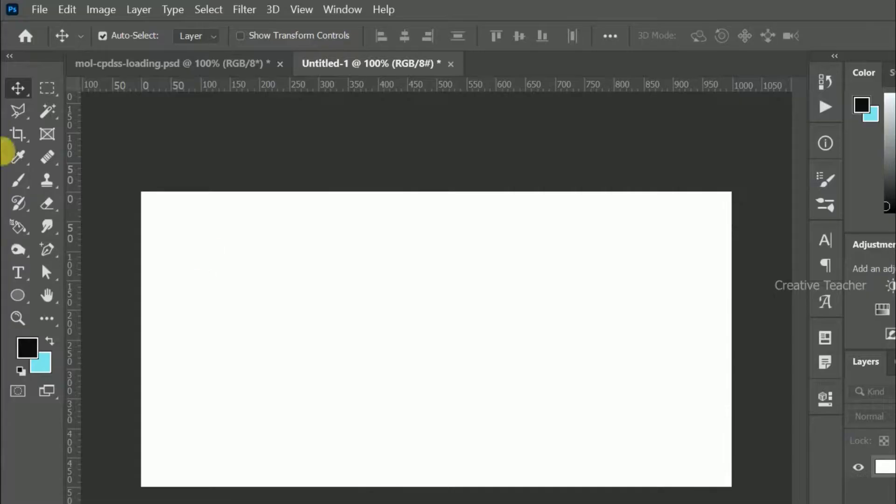
left_click(23, 277)
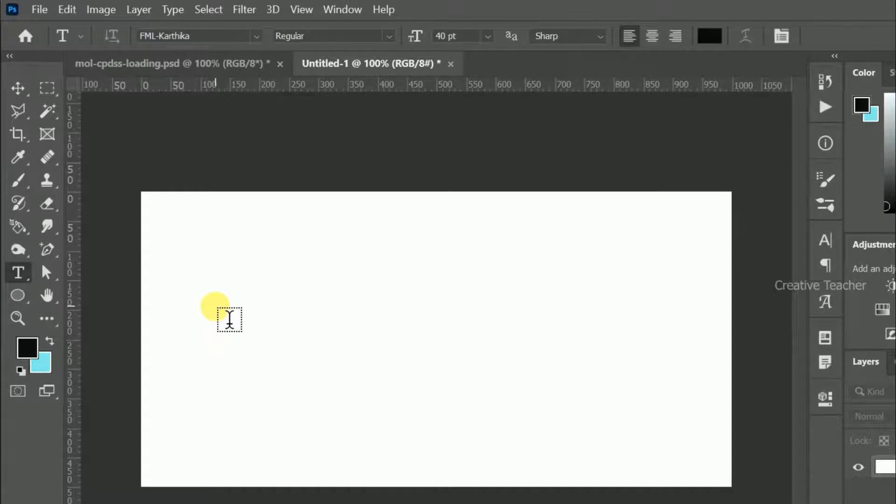
left_click(215, 309)
key("ctrl+v")
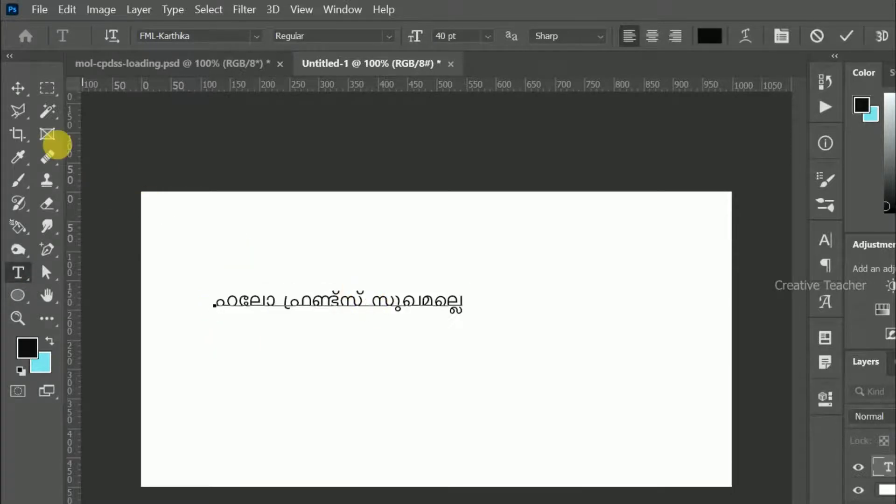
left_click(18, 88)
left_click_drag(306, 303, 402, 326)
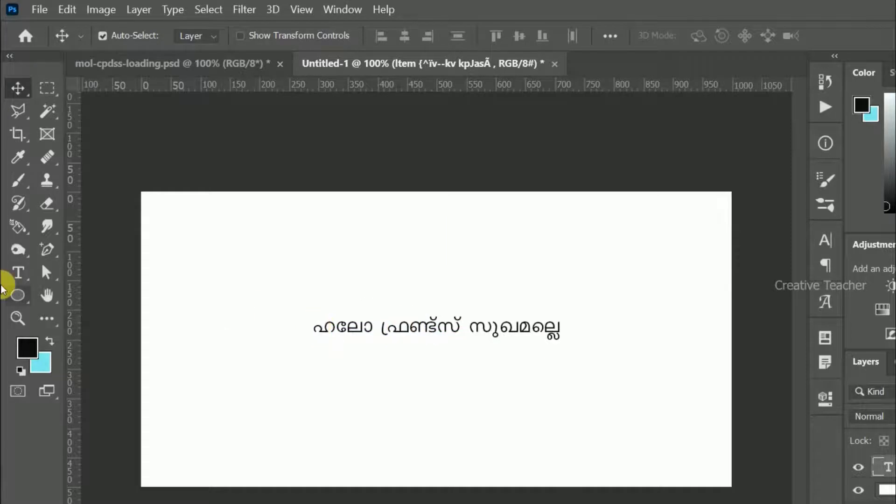
- Set the greeting's font to FML-Karthika after briefly trying Manorama
left_click(18, 275)
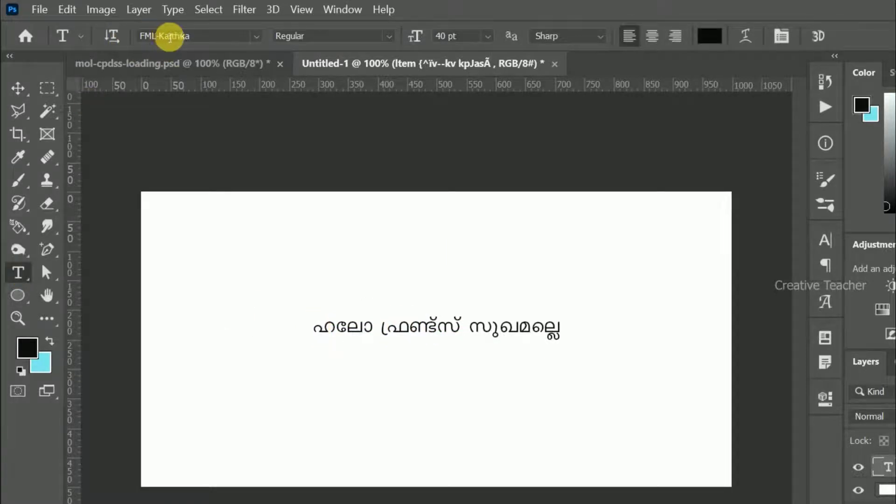
left_click(256, 36)
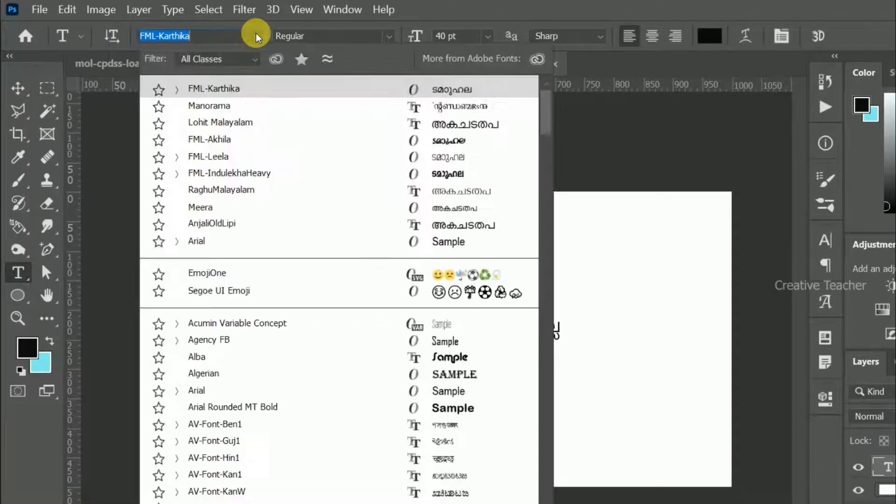
left_click(232, 106)
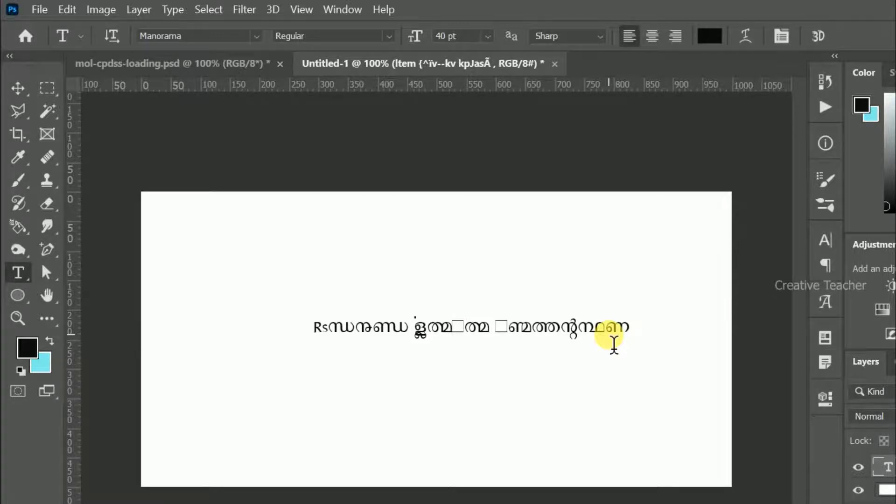
left_click(259, 35)
left_click(238, 106)
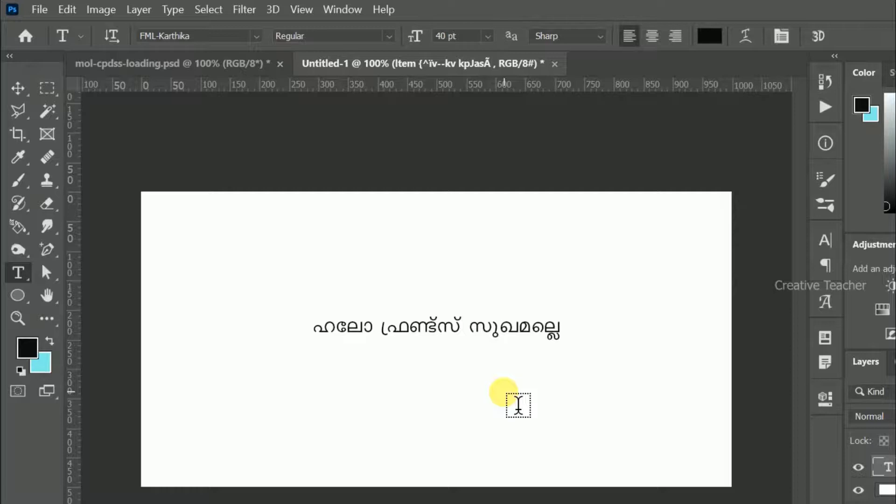
- Select and copy the Malayalam line in Typeit
key("alt+Tab")
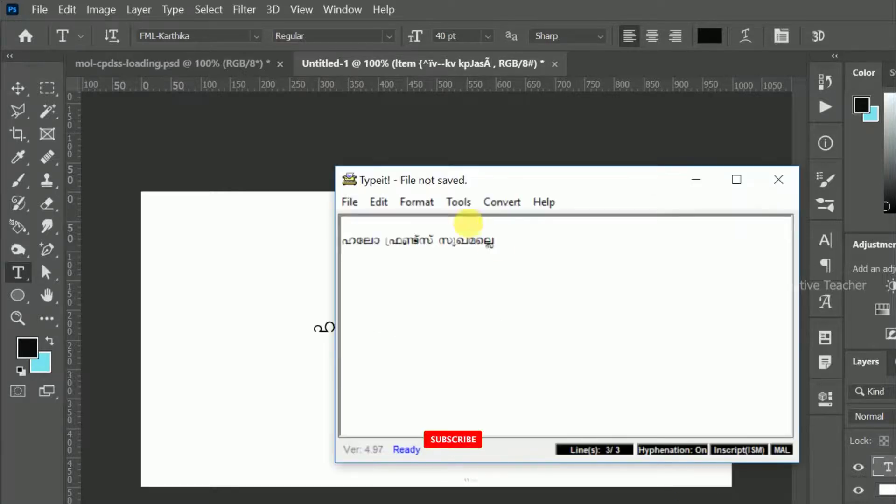
left_click_drag(494, 243, 343, 242)
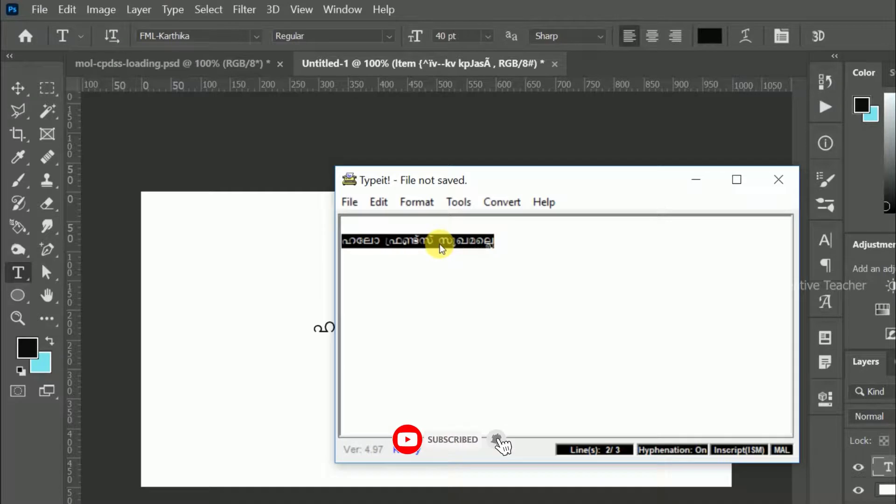
key("ctrl+c")
- Paste it as a new Photoshop text line and place it right-aligned above the original
key("alt+Tab")
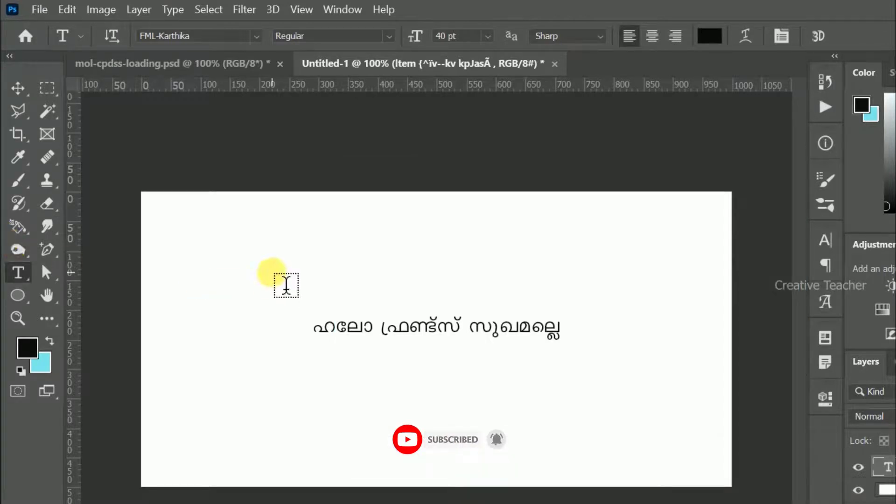
left_click(274, 280)
key("ctrl+v")
left_click(439, 283)
left_click(18, 88)
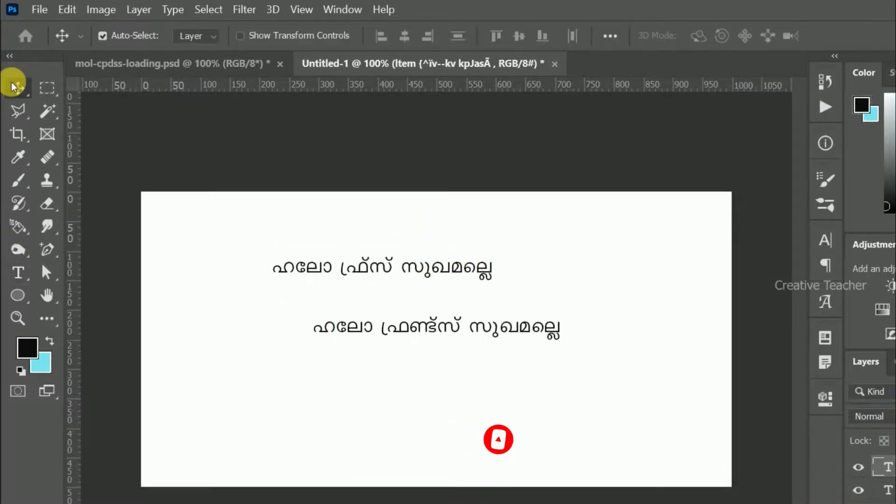
left_click_drag(342, 273, 408, 289)
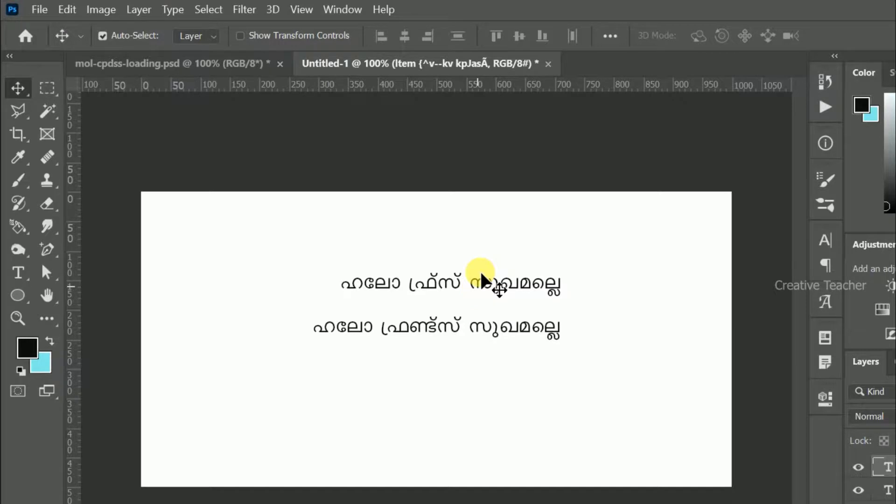
- Move the Typeit window aside, reselect the Malayalam line and copy it via Edit > Copy
key("alt+Tab")
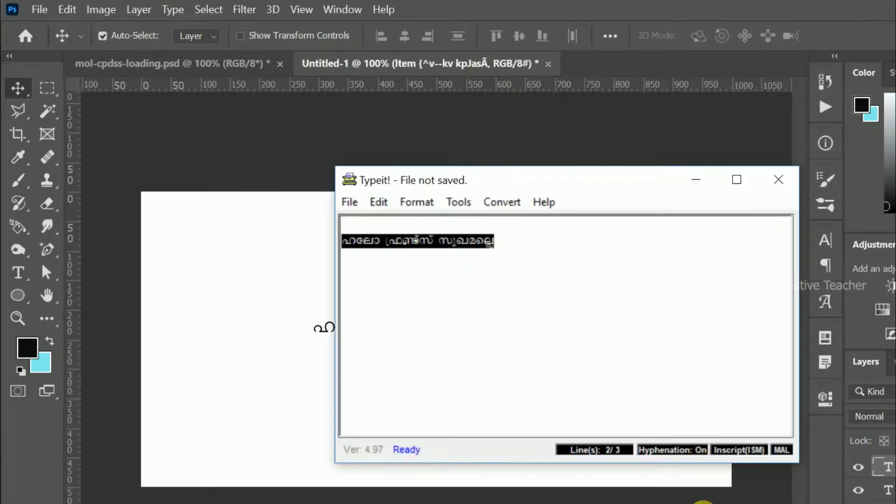
left_click(622, 285)
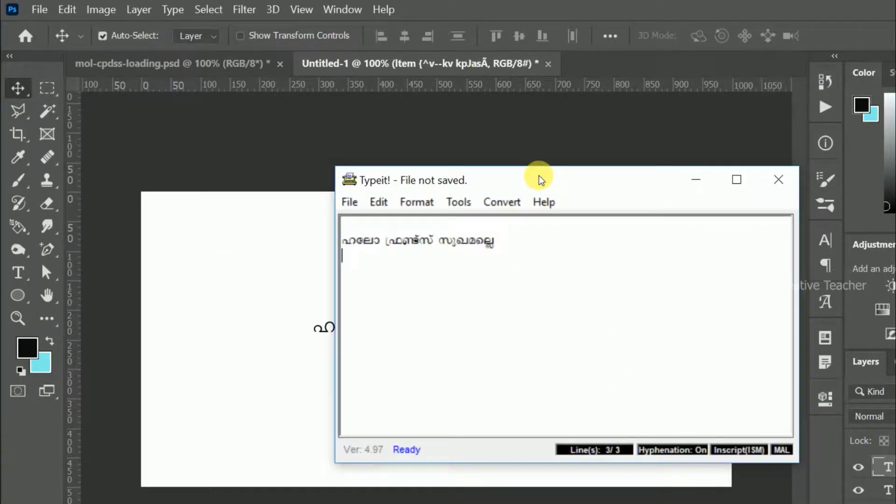
left_click_drag(536, 176, 768, 175)
left_click(745, 246)
left_click_drag(746, 247, 500, 238)
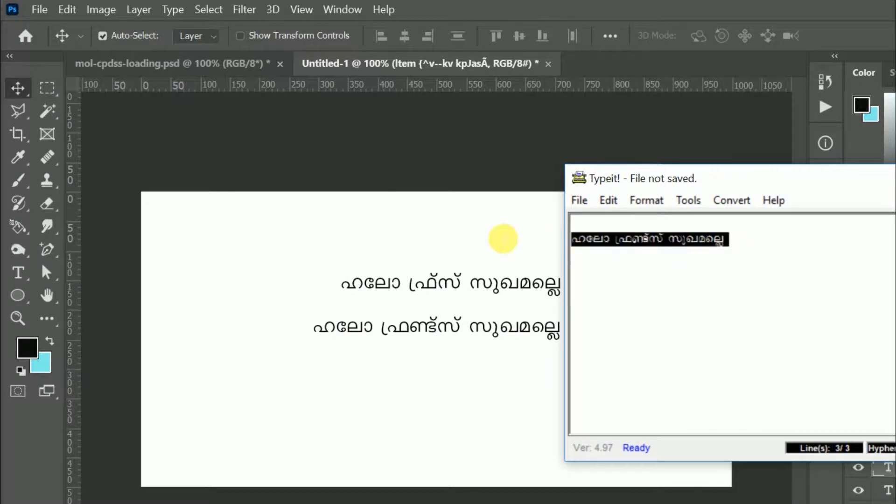
left_click(607, 200)
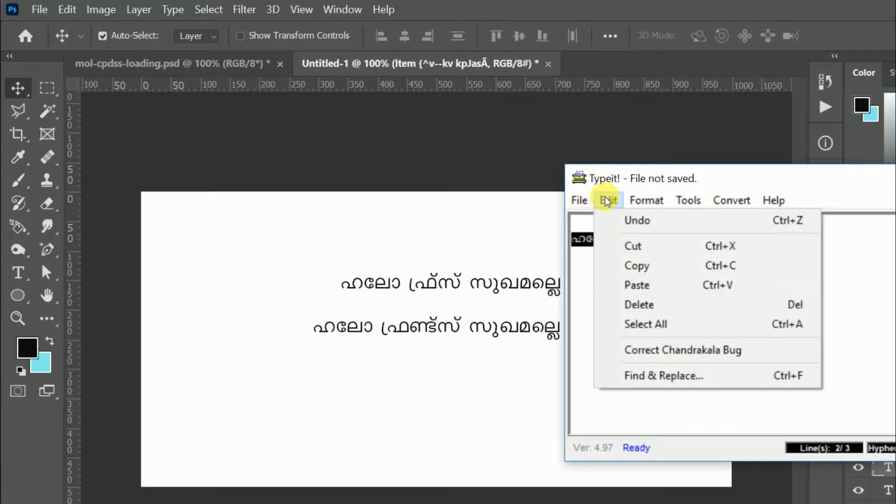
left_click(651, 246)
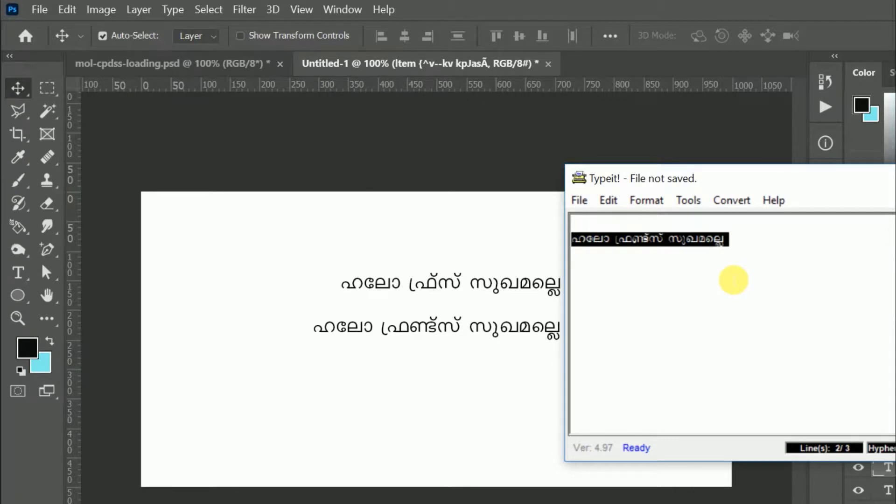
- Paste the greeting as a third Photoshop line below the others and nudge it up
left_click(765, 280)
key("alt+Tab")
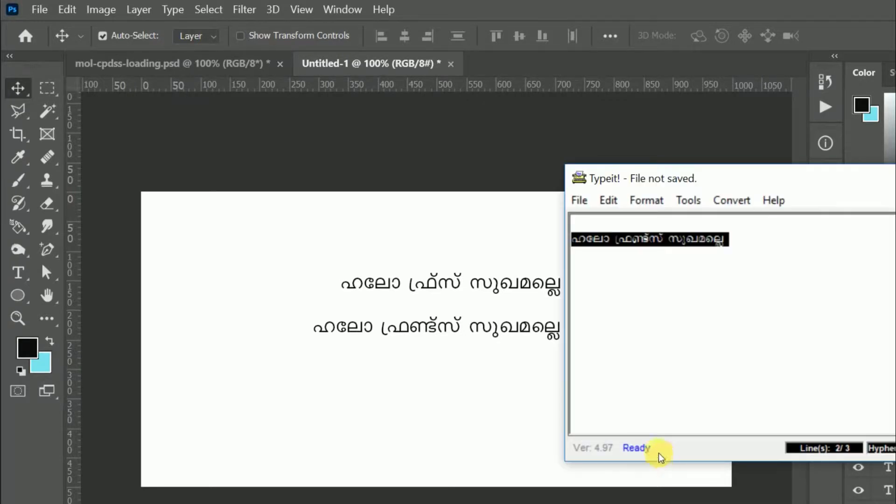
left_click(100, 294)
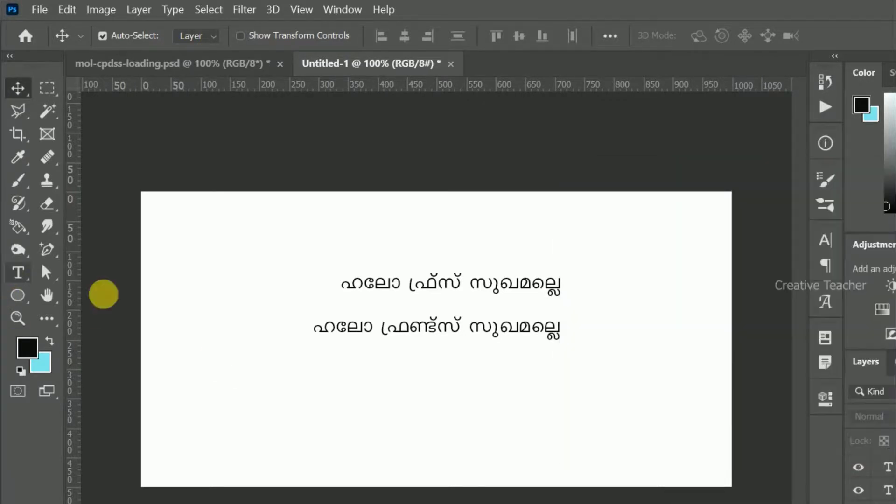
left_click(11, 275)
left_click(343, 385)
key("ctrl+v")
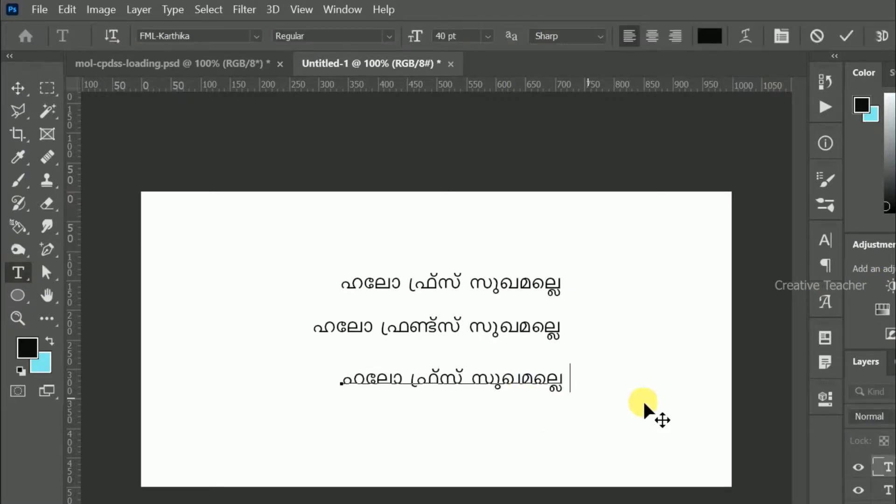
left_click(21, 85)
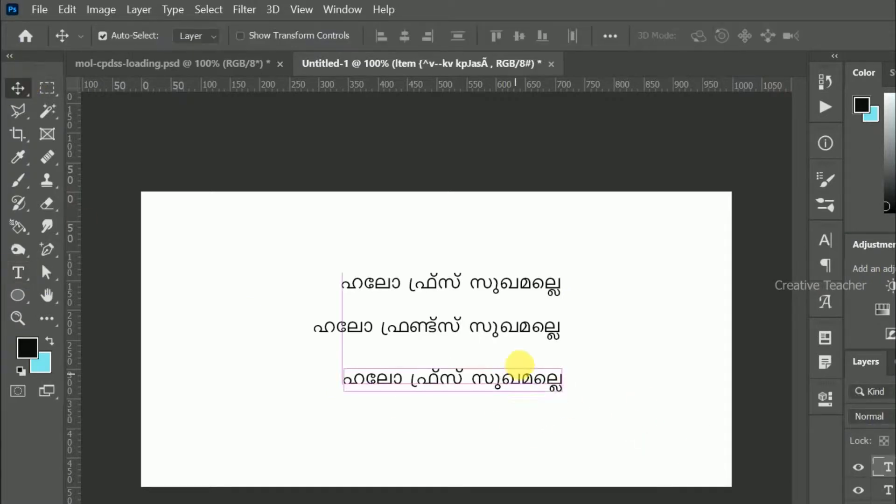
left_click_drag(520, 364, 521, 346)
key("alt+Tab")
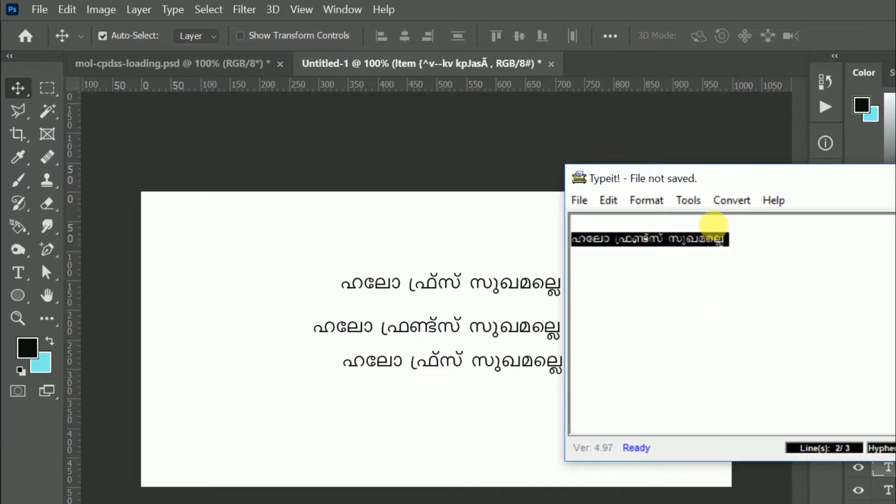
- Convert the Typeit greeting to the 5. FML encoding and dismiss the confirmation
left_click(732, 200)
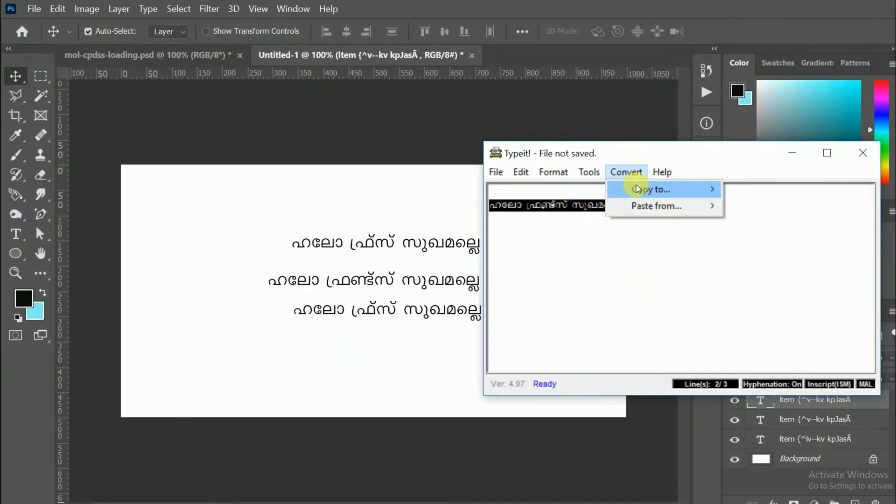
mouse_move(637, 189)
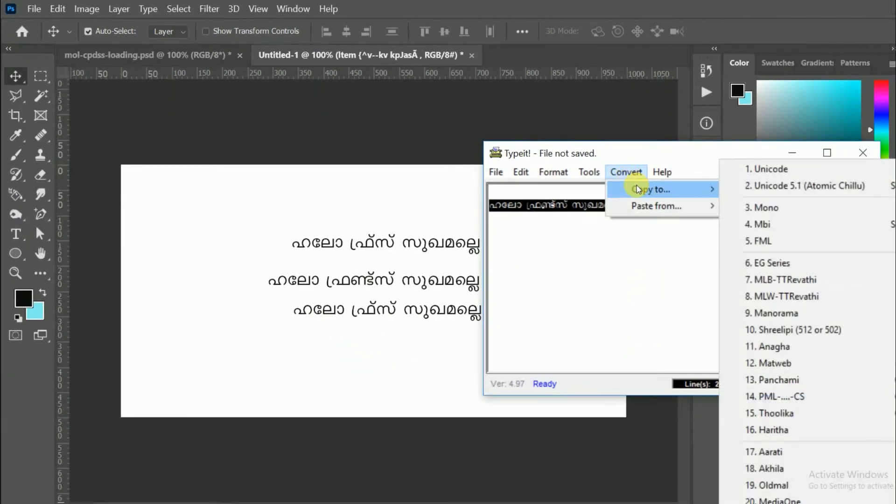
left_click(782, 240)
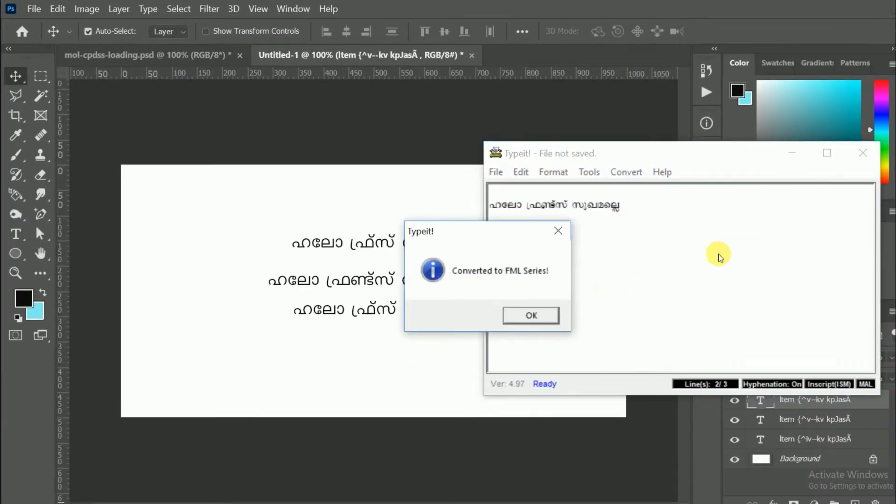
left_click(530, 314)
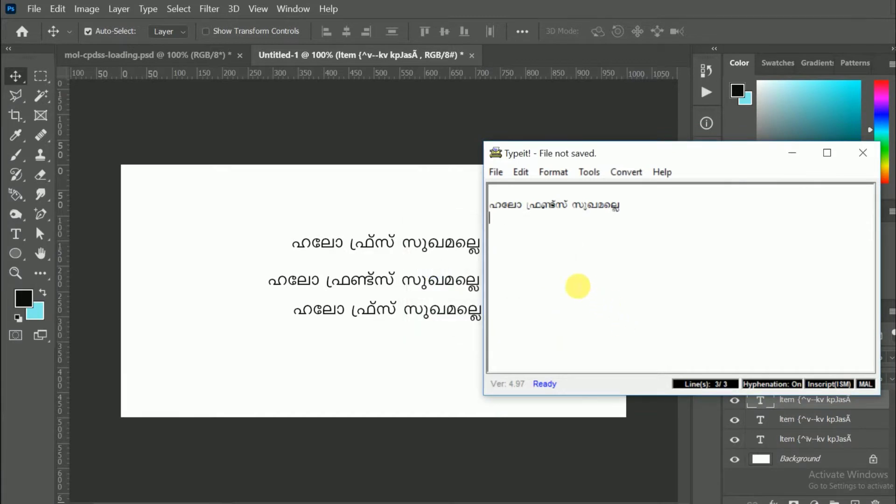
- Repeat the FML conversion copy and dismiss the fresh 'Converted to FML Series!' message
left_click(520, 172)
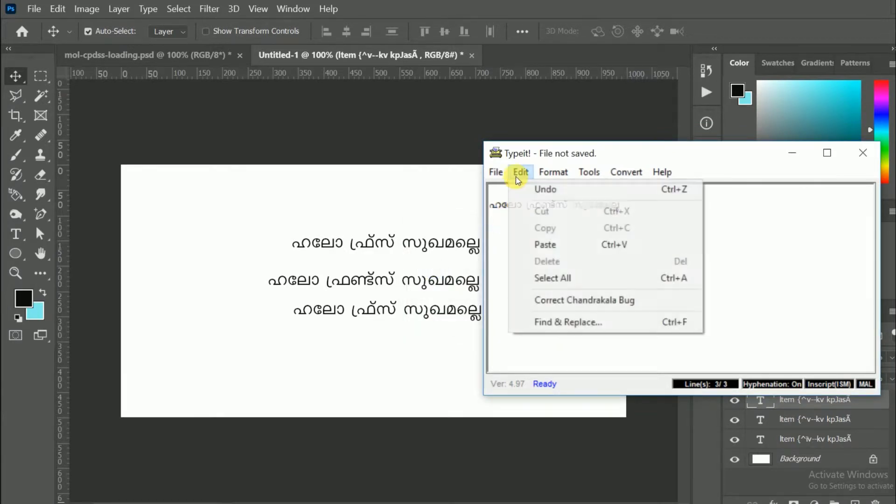
left_click(614, 148)
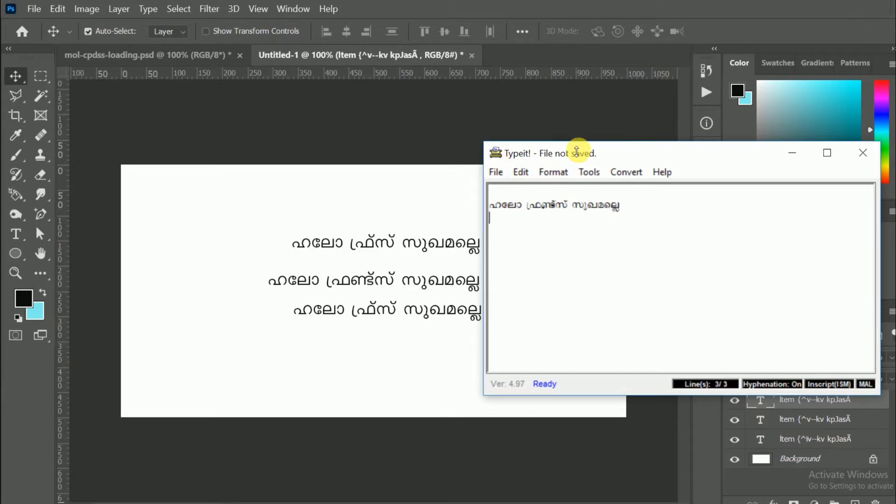
left_click(619, 172)
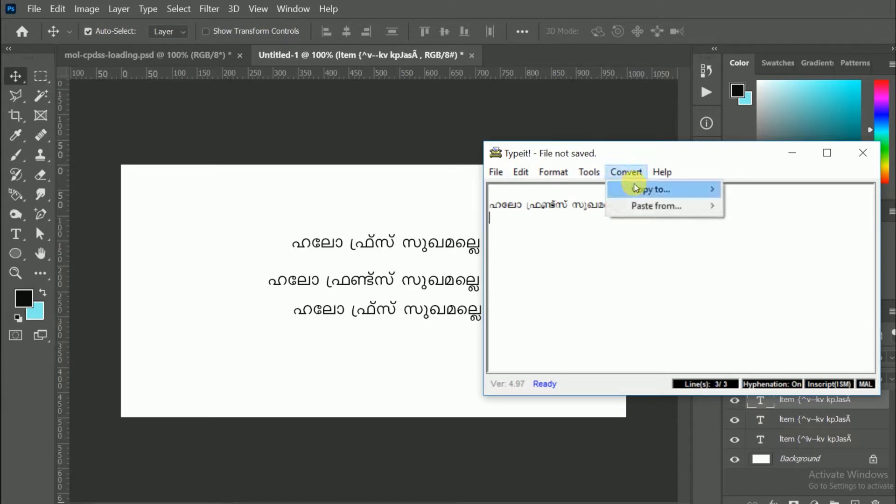
mouse_move(644, 190)
left_click(775, 239)
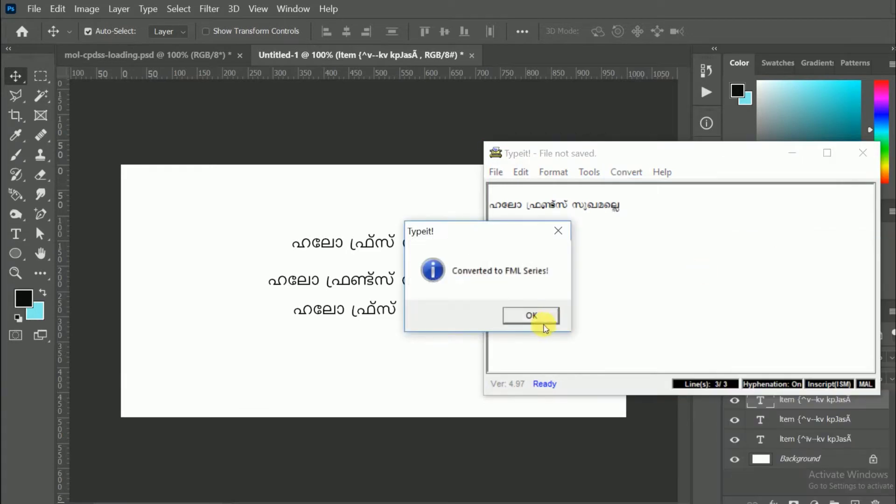
left_click(537, 317)
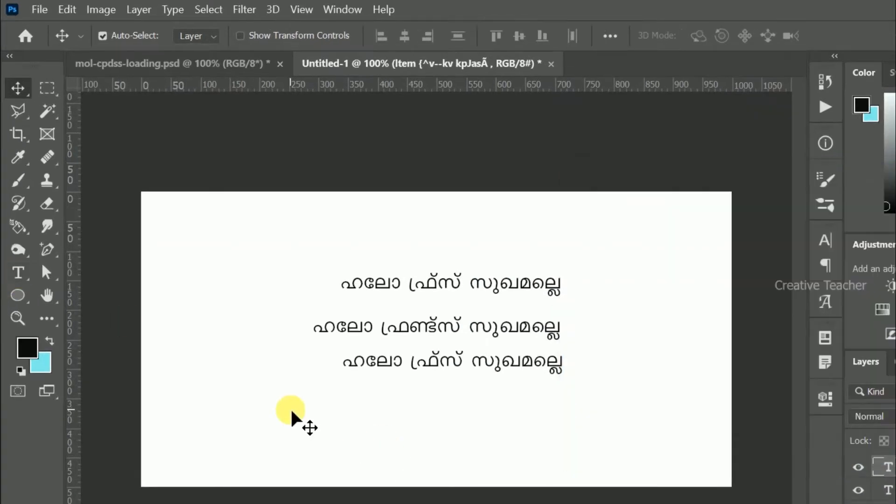